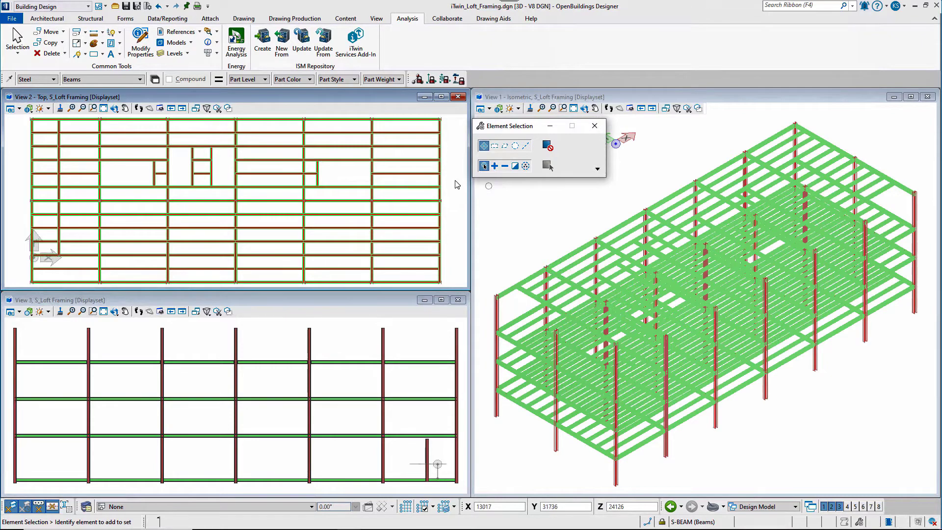
Delete the upper beam rows in plan and create sync file iTwin_test_01.ism.dgn in iTwin_Synchronizer.
left_click_drag(451, 195, 21, 119)
left_click(52, 53)
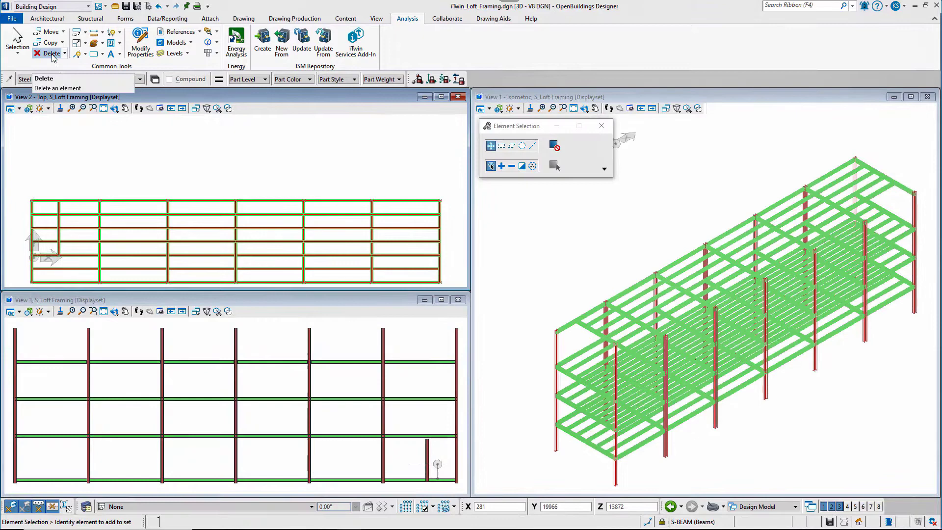
left_click(360, 51)
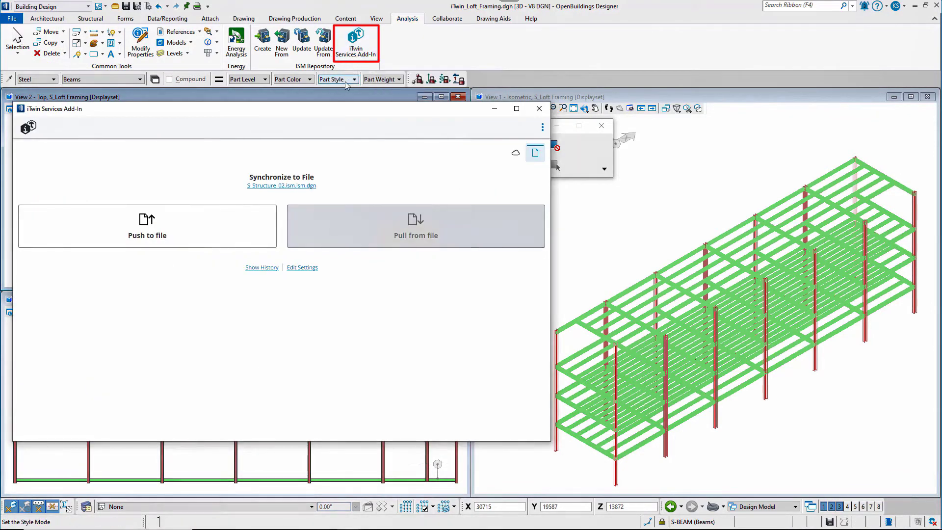
left_click(281, 185)
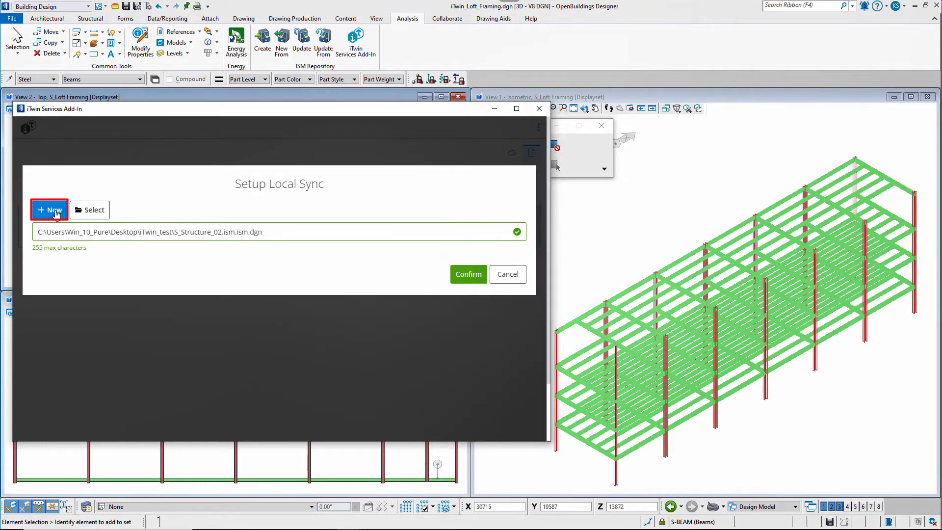
left_click(56, 212)
left_click(53, 193)
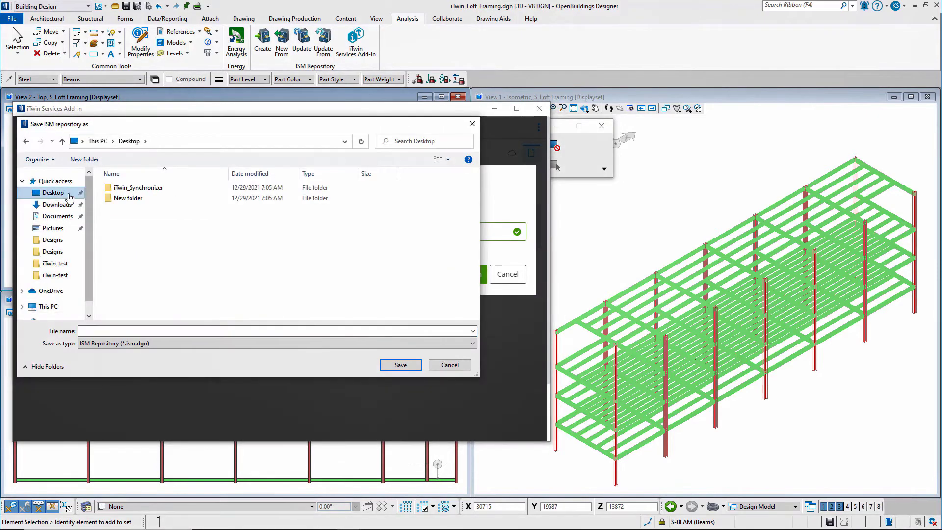
double_click(120, 188)
left_click(113, 331)
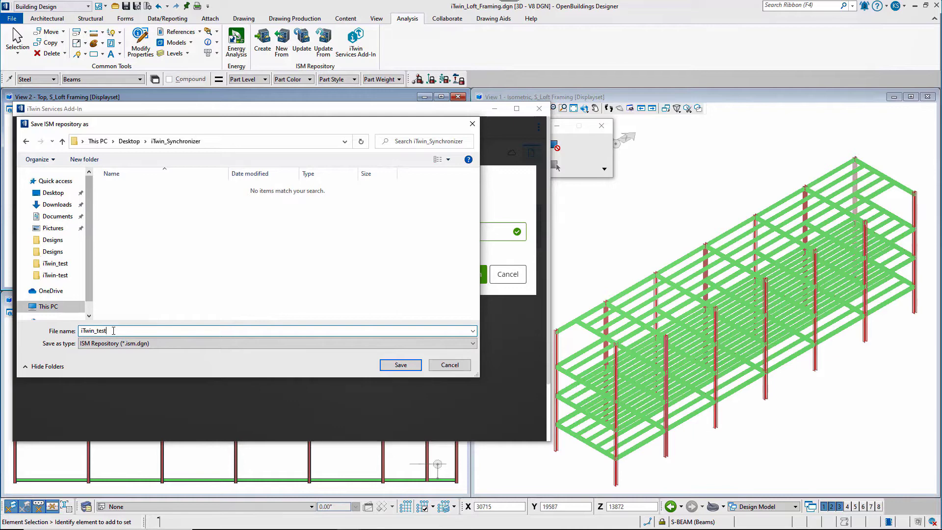
left_click(417, 366)
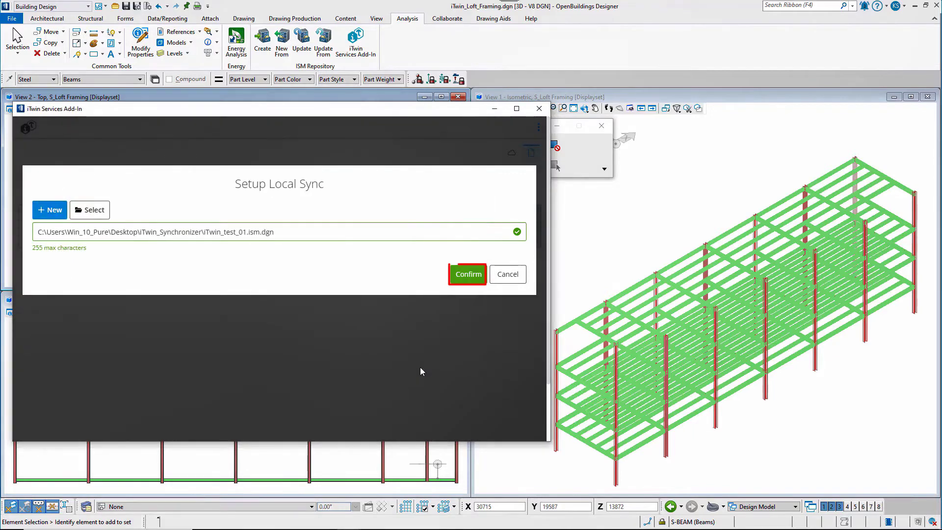
Confirm the sync file, then push all members with commit 'Structure changed', accepting the section mapping.
left_click(476, 276)
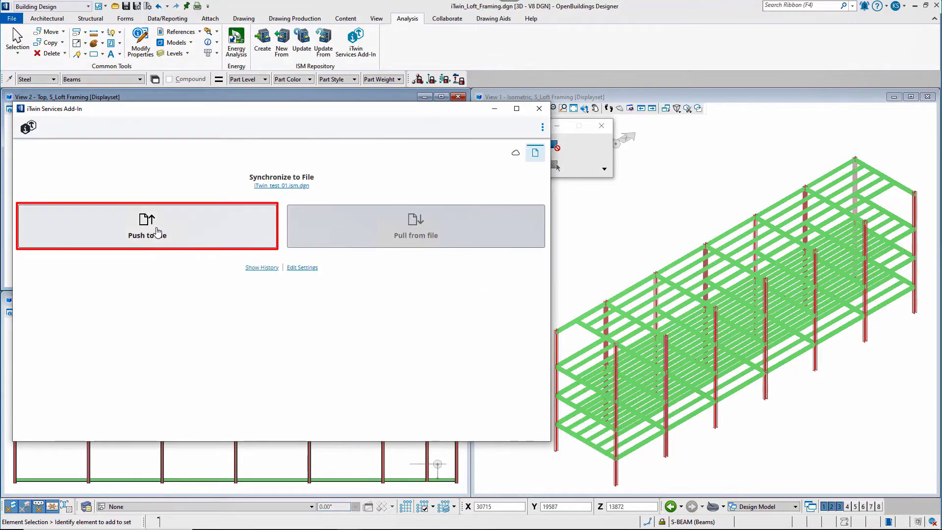
left_click(157, 230)
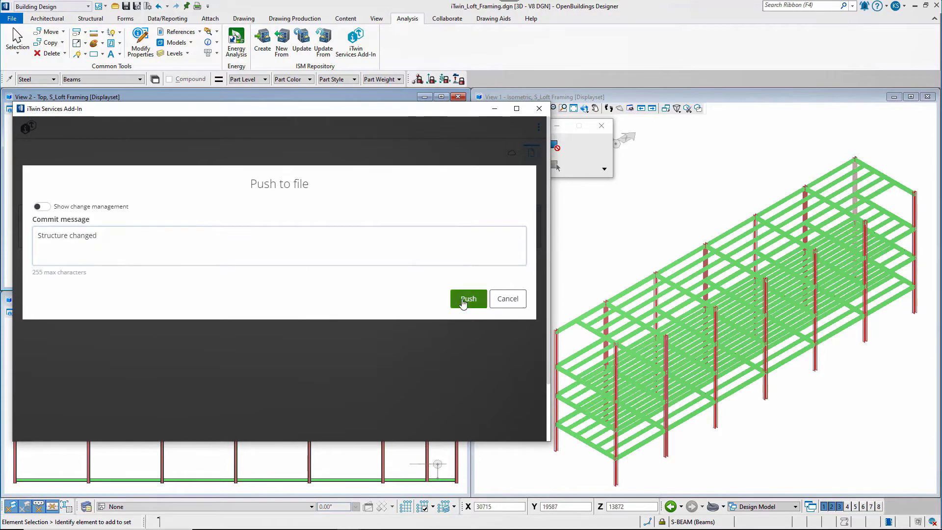
left_click(469, 298)
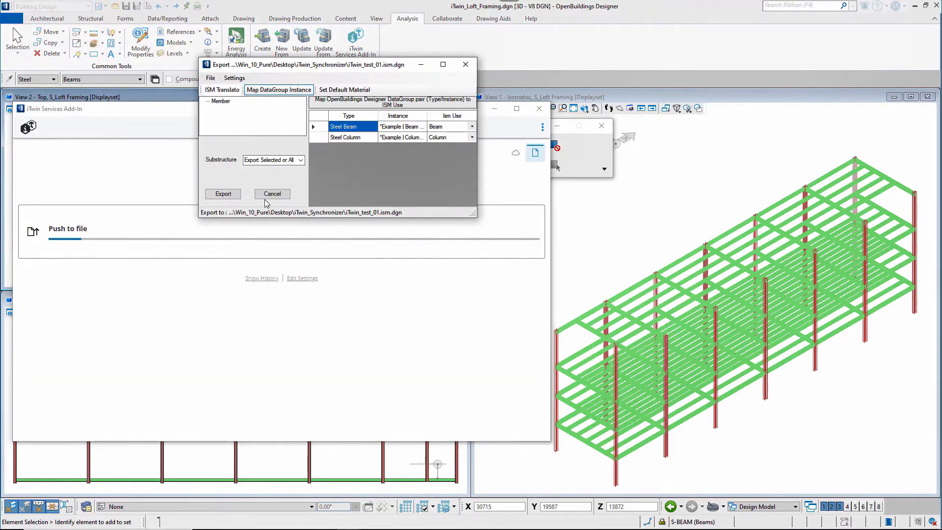
left_click(229, 194)
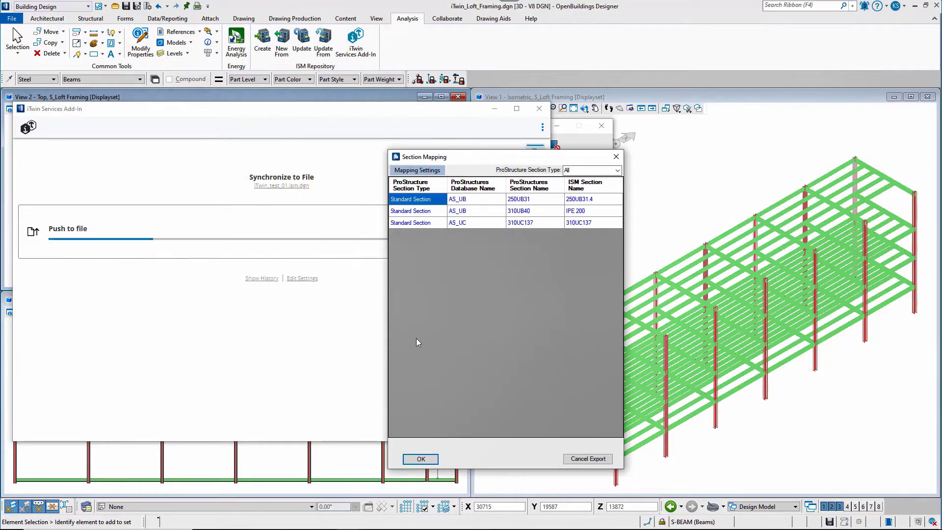
left_click(412, 458)
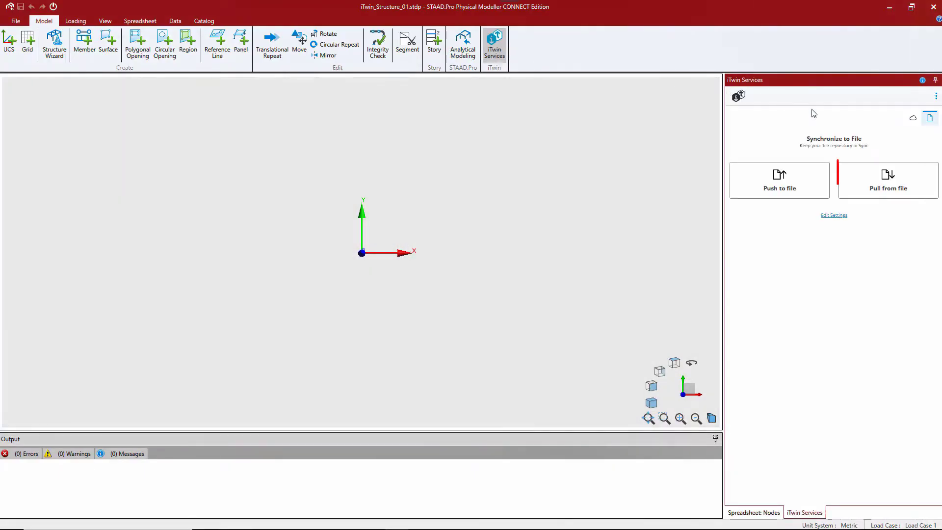
Link the STAAD model to iTwin_test_01.ism.dgn in iTwin_Synchronizer and pull the pushed frame.
left_click(866, 189)
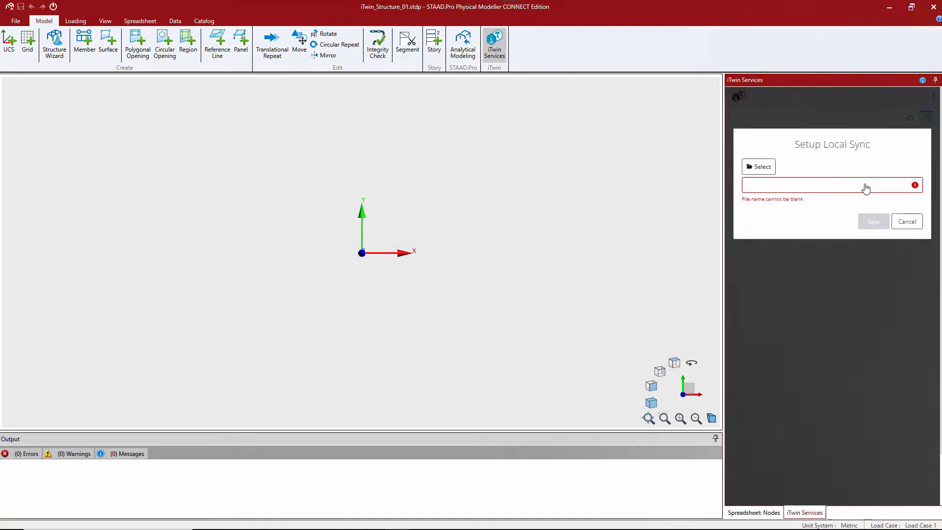
left_click(761, 168)
left_click(41, 76)
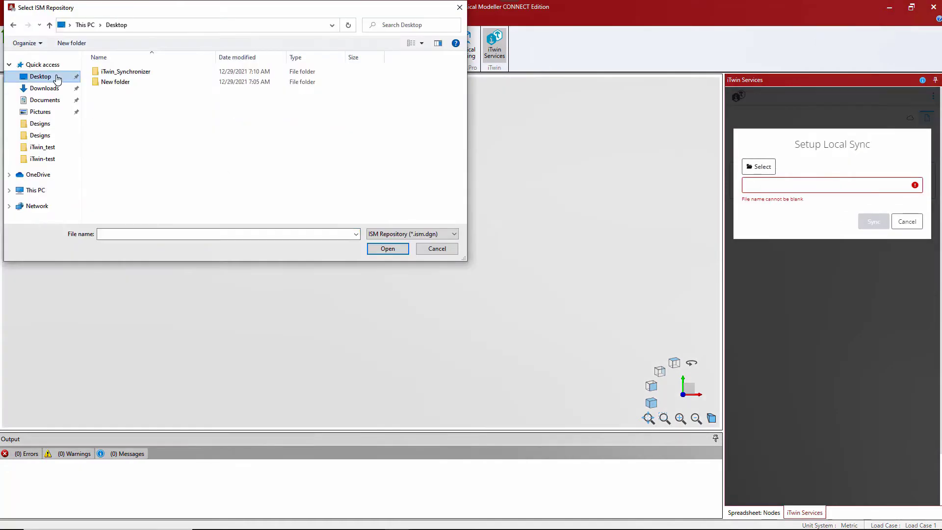
double_click(120, 72)
left_click(123, 71)
left_click(388, 249)
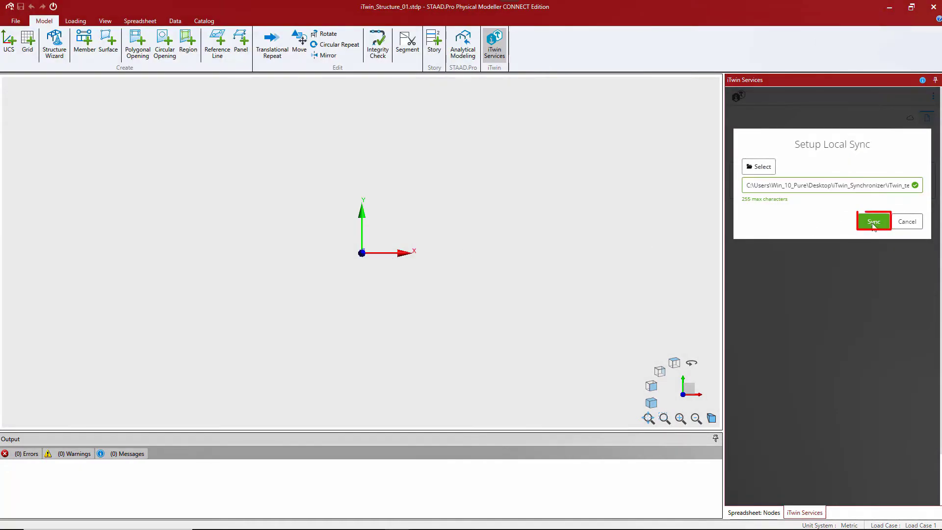
left_click(873, 224)
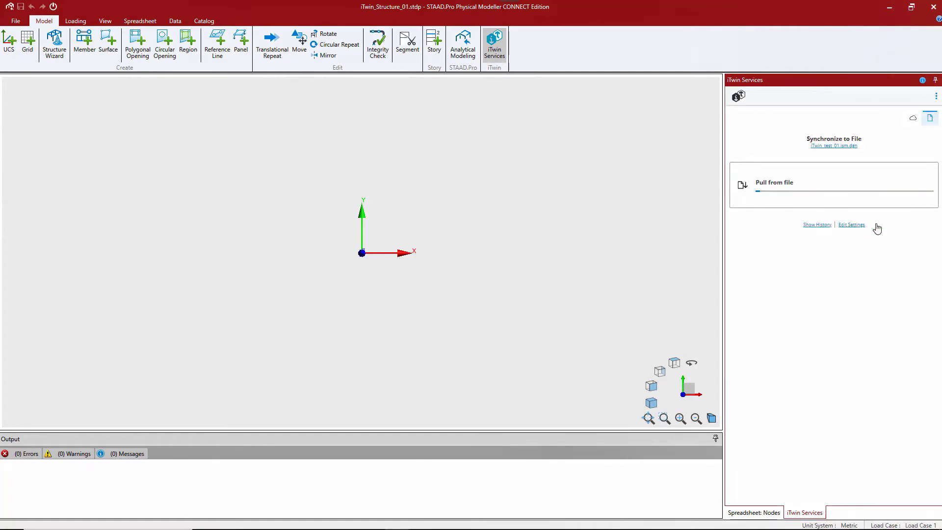
left_click(874, 231)
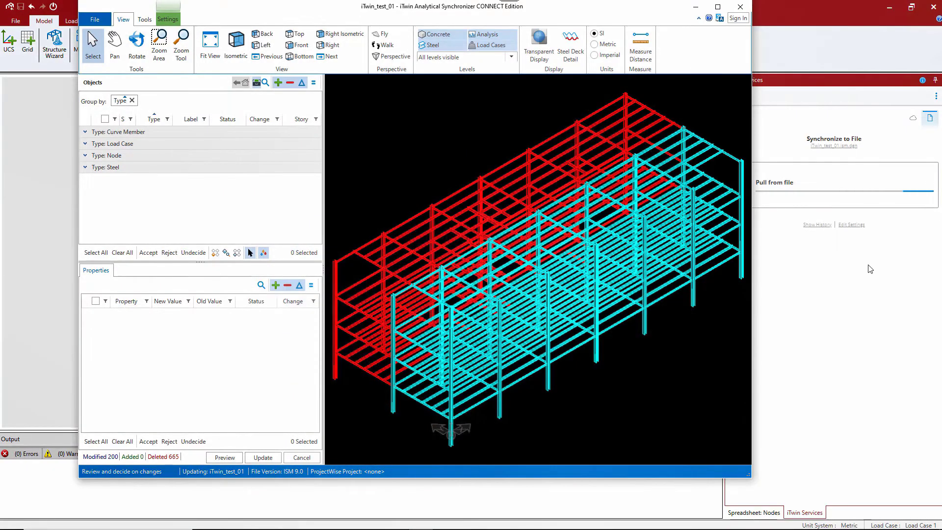
Filter the modified members to columns only, accept their changes and preview the update.
left_click(263, 253)
left_click(263, 253)
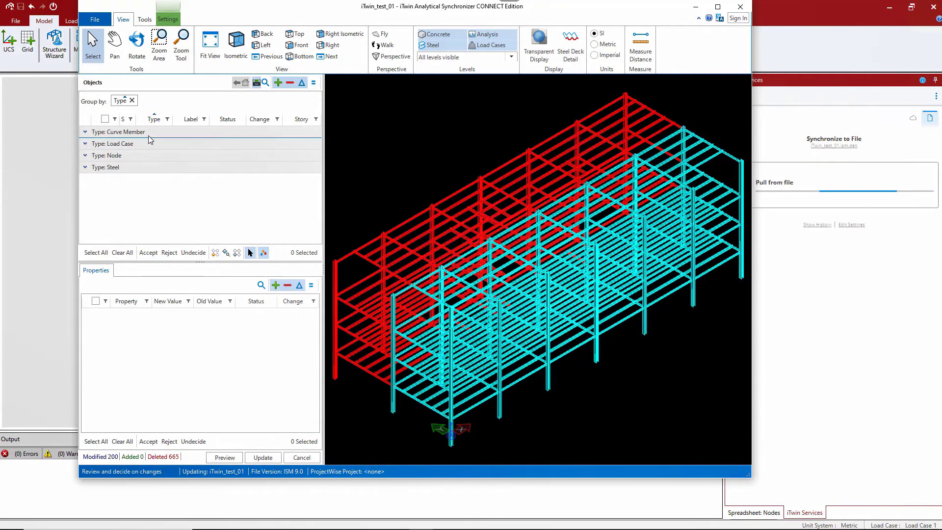
left_click(93, 132)
left_click(200, 119)
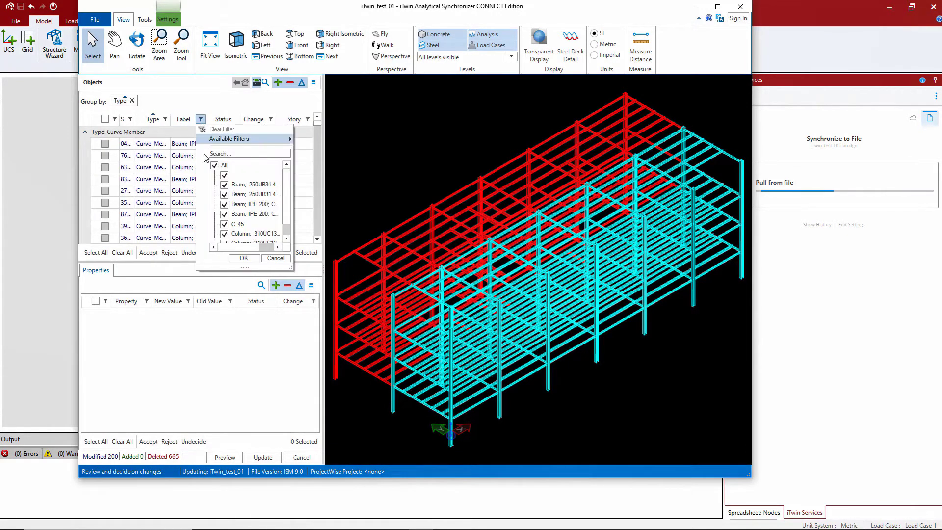
left_click(224, 234)
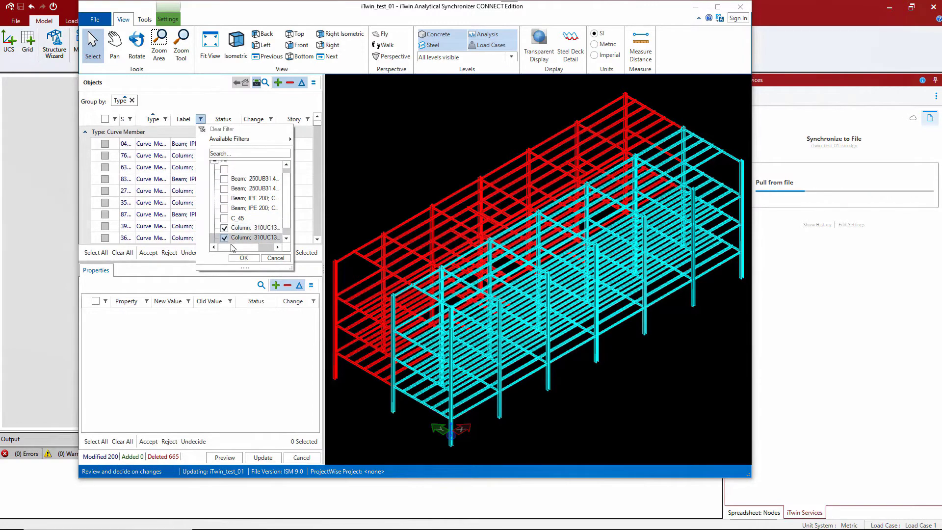
left_click(244, 258)
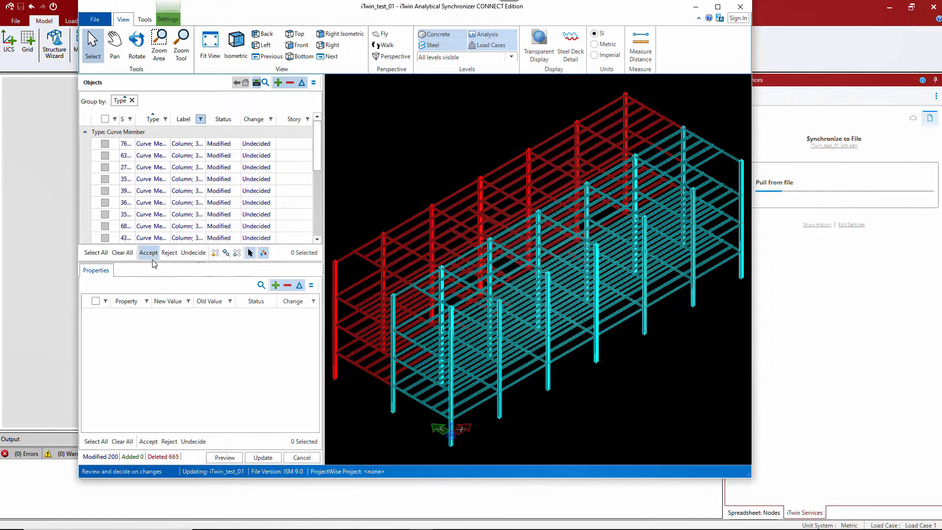
left_click(96, 253)
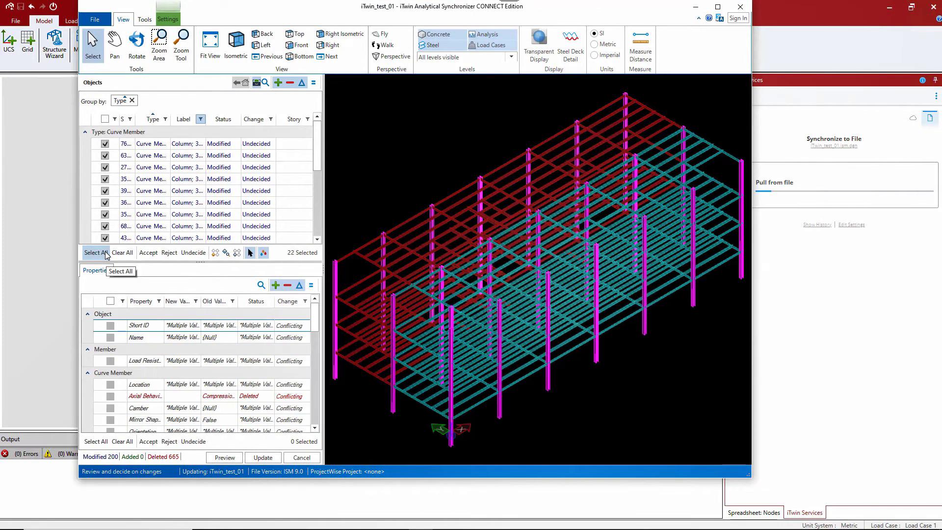
left_click(237, 253)
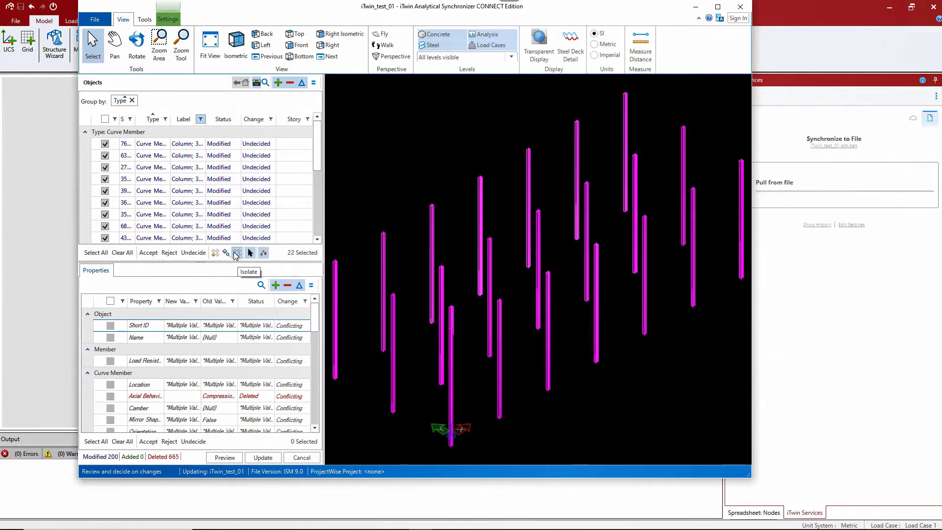
left_click(148, 253)
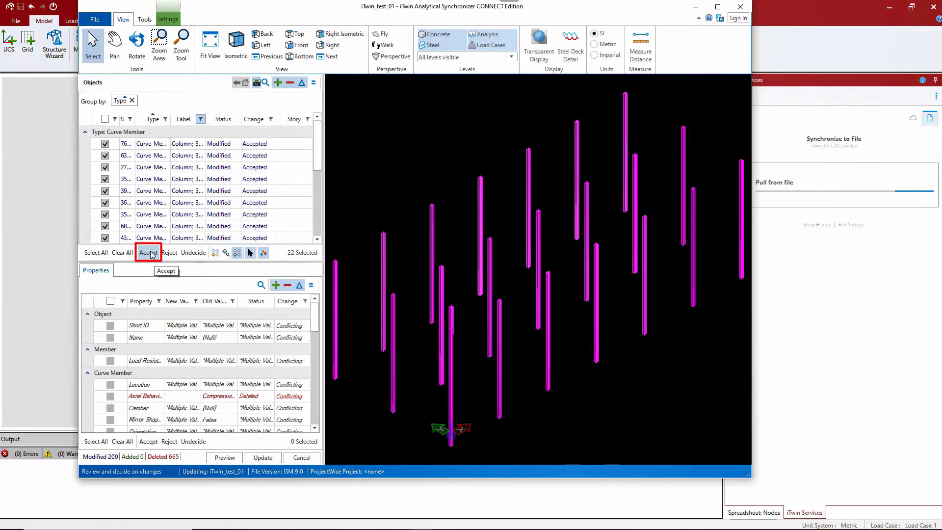
left_click(220, 457)
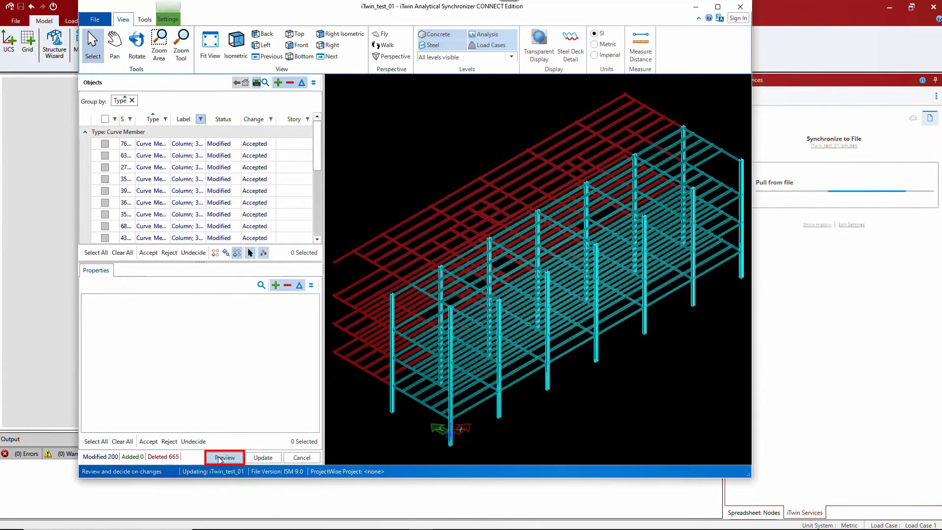
Clear the Label filter, accept all remaining changes, preview, and apply the update to the model.
left_click(201, 119)
left_click(215, 166)
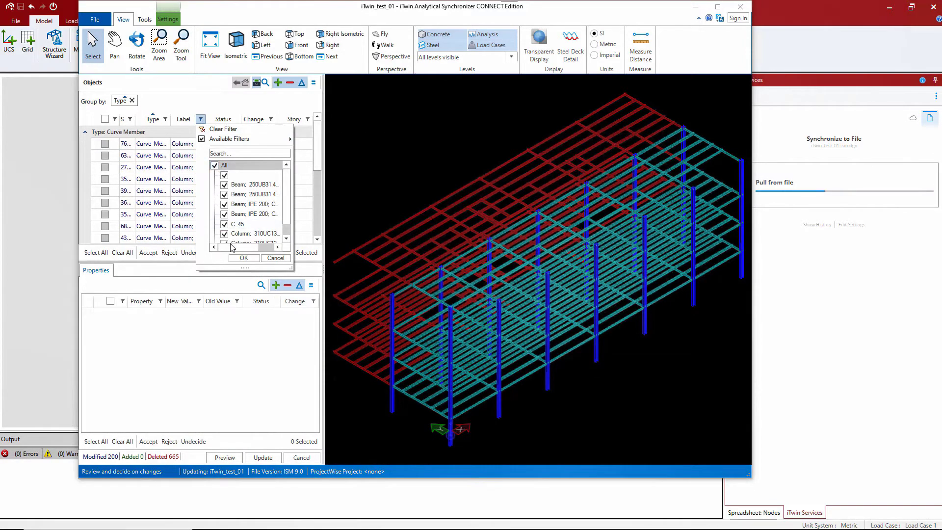
left_click(244, 258)
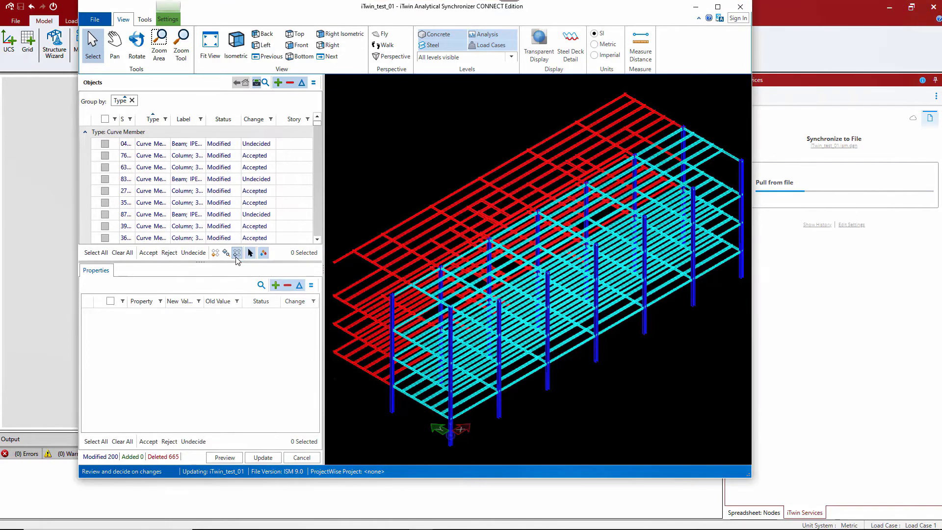
left_click(89, 254)
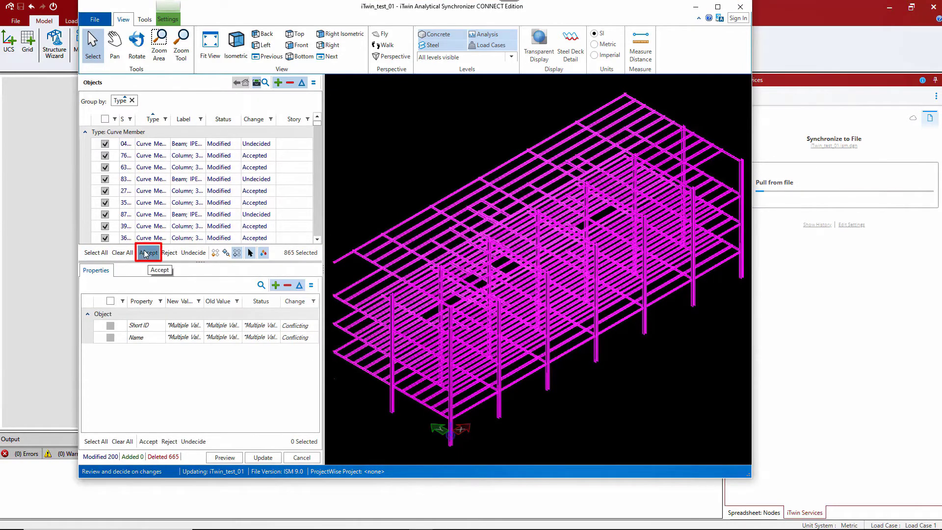
left_click(146, 254)
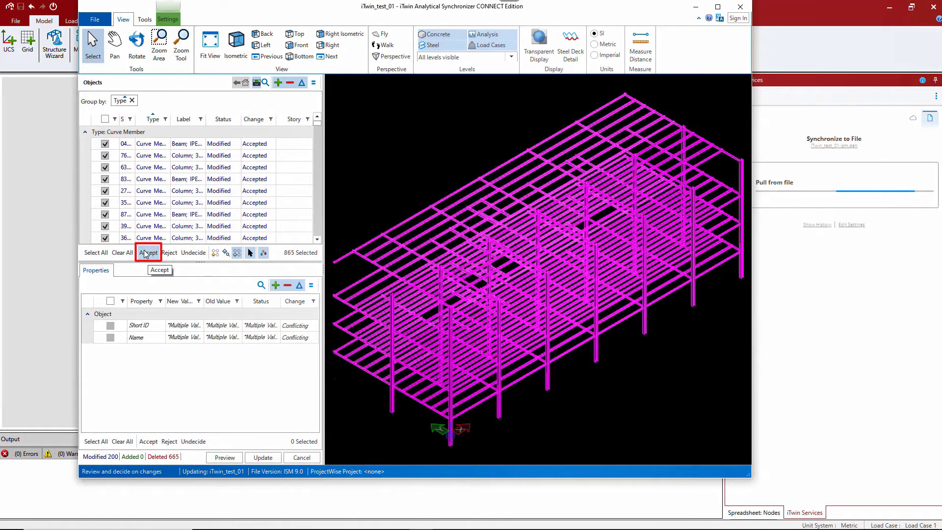
left_click(217, 459)
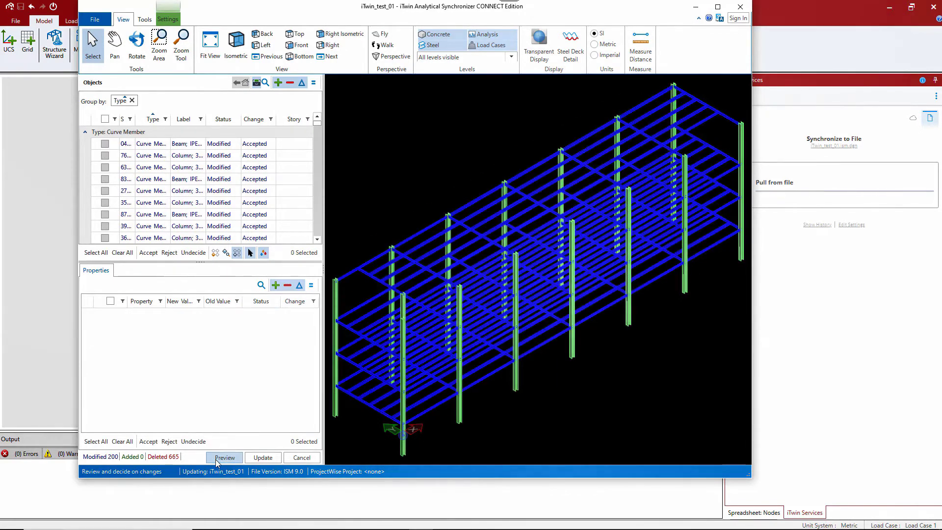
left_click(257, 458)
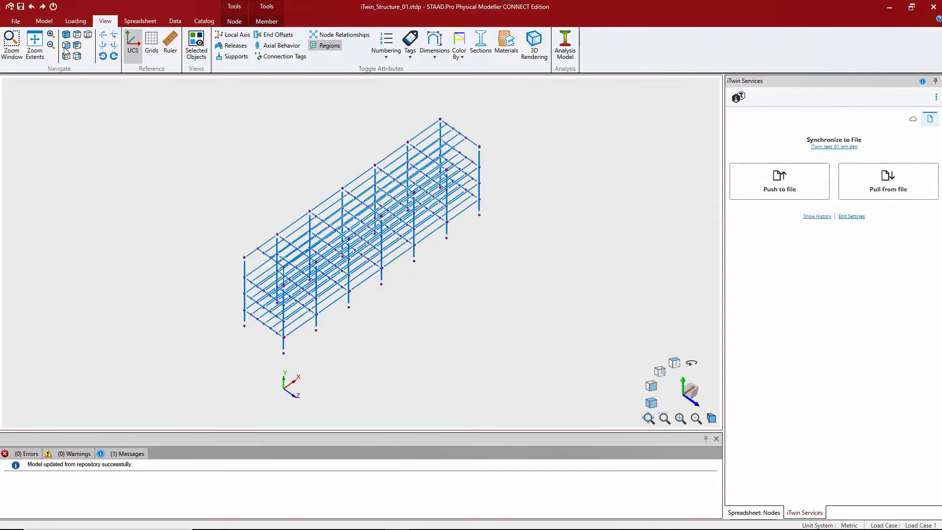
In front view, delete the right-hand frame members and select the three remaining columns.
left_click(68, 46)
left_click_drag(580, 310, 322, 157)
left_click(183, 21)
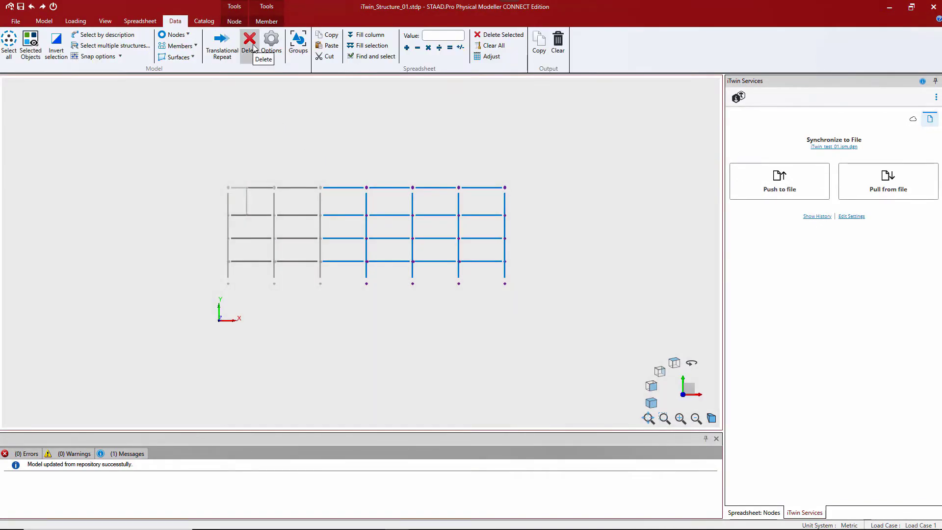
left_click(250, 42)
left_click(259, 123)
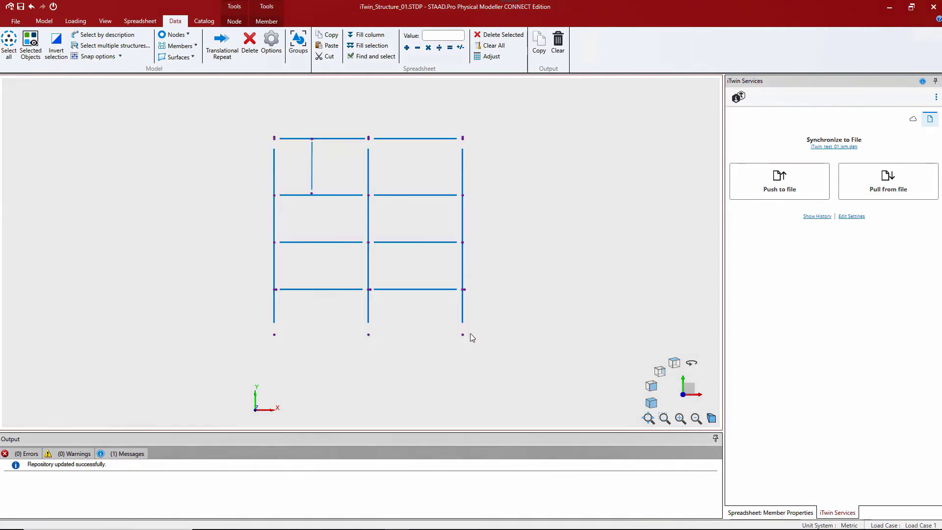
left_click_drag(472, 338, 240, 312)
left_click(267, 22)
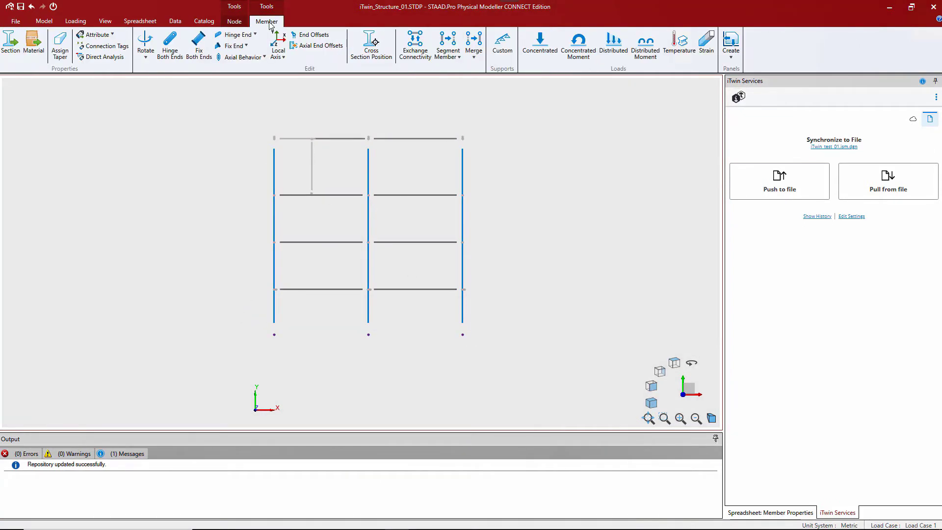
Assign the European SHS table's 400x10SHS section to the three selected columns.
left_click(10, 43)
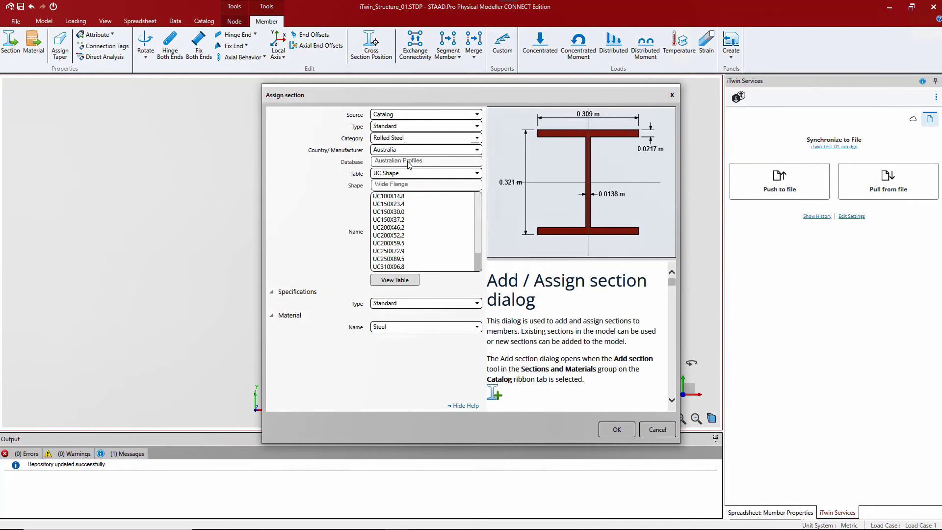
left_click(441, 150)
left_click(431, 210)
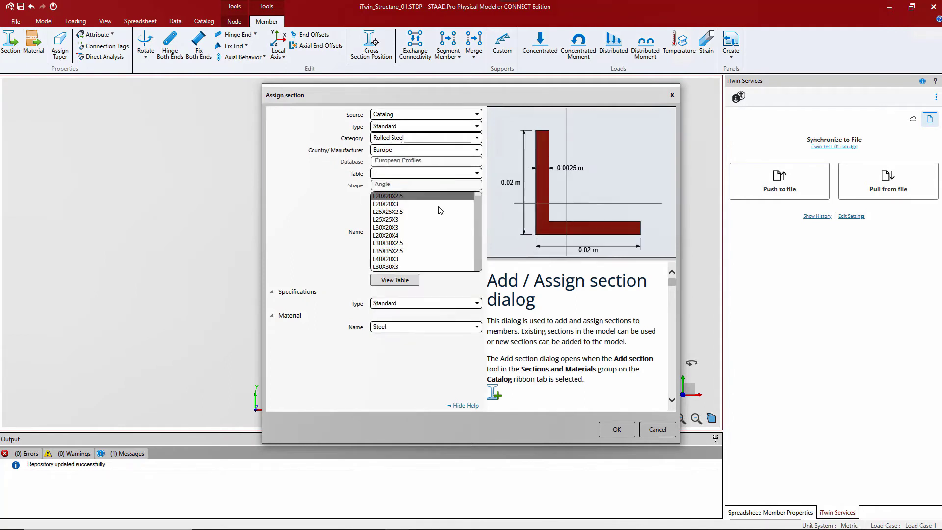
left_click(469, 175)
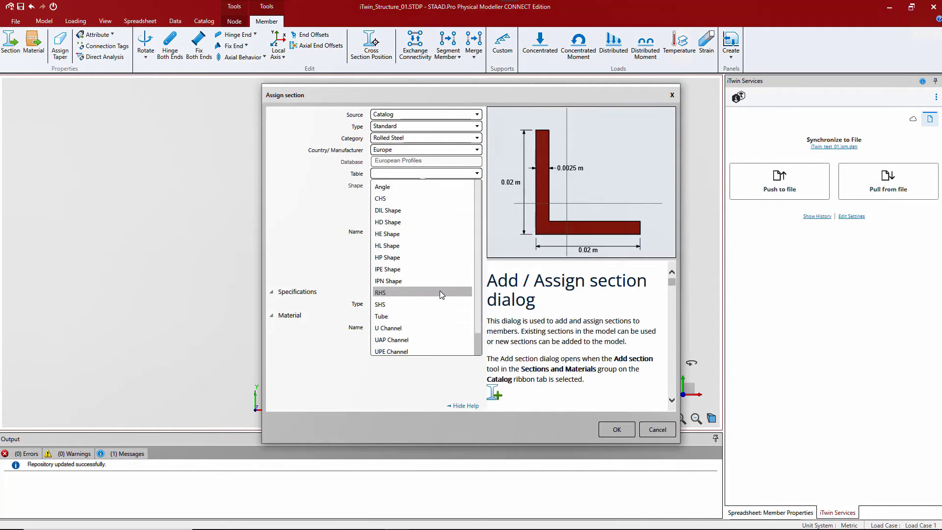
left_click(437, 303)
left_click_drag(477, 196, 444, 266)
left_click(406, 268)
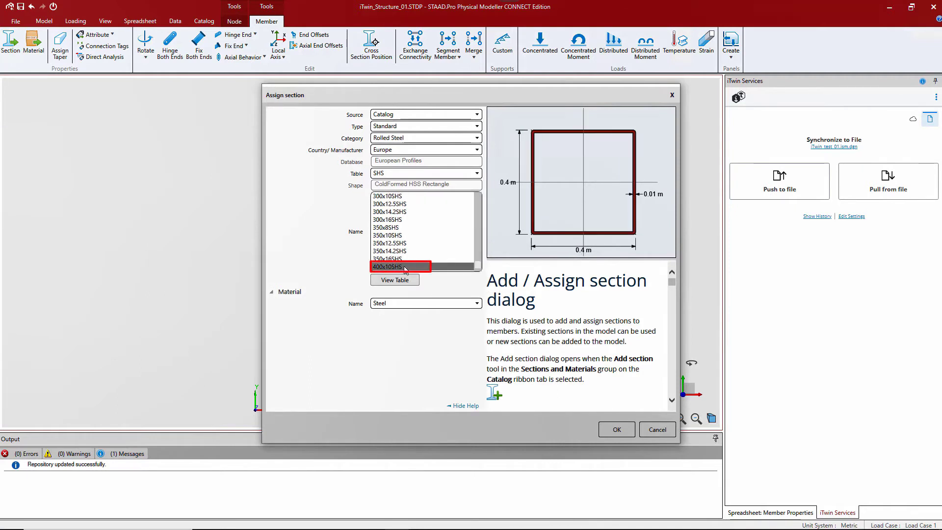
left_click(612, 431)
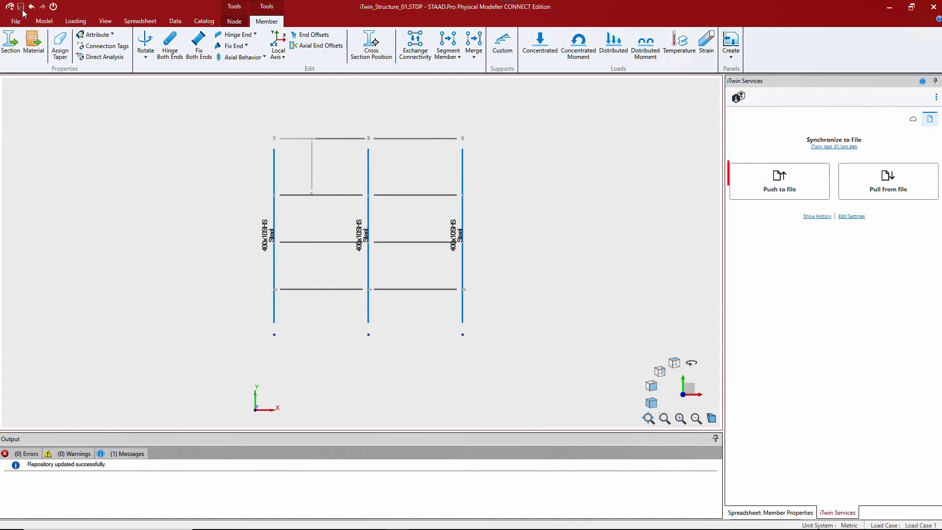
Push the column changes to the sync file with commit message 'Columns changed'.
left_click(790, 191)
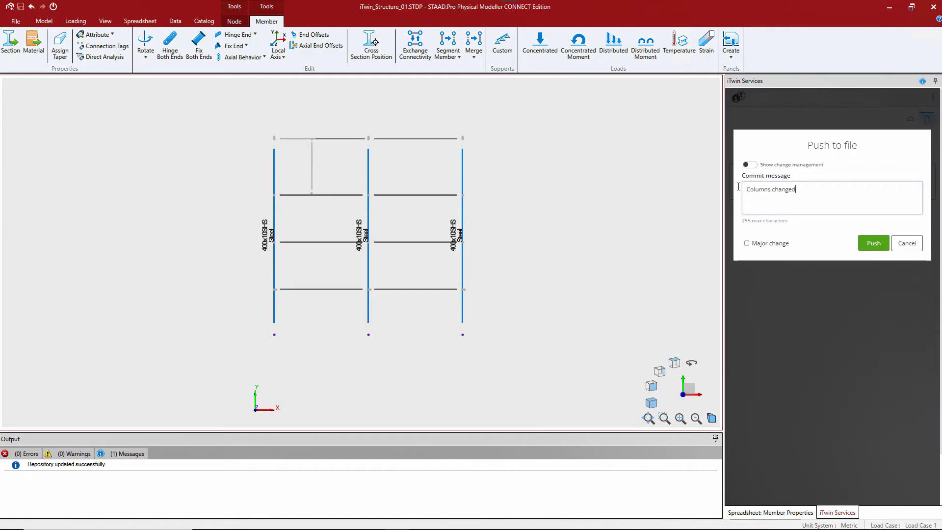
left_click(873, 244)
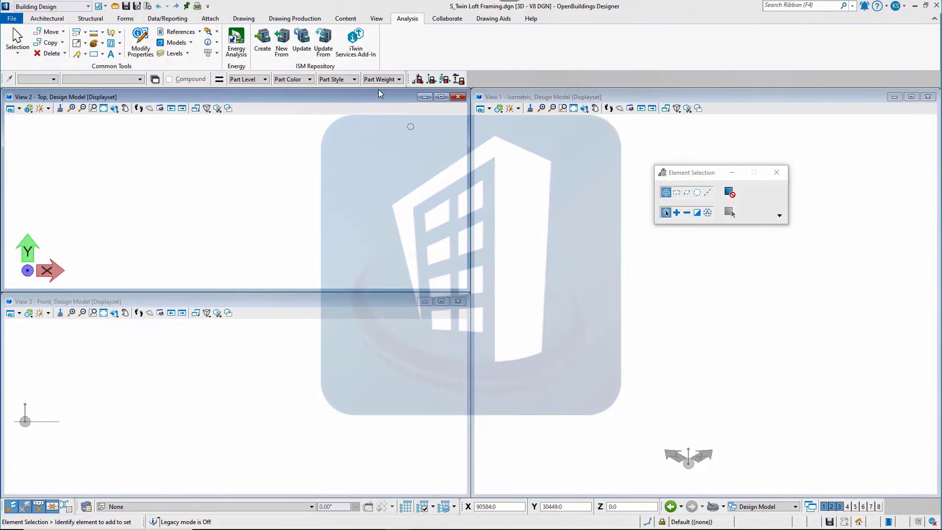
Point the iTwin Services Add-In at iTwin_test_01.ism.dgn and bring up the pending 'Columns changed' pull.
left_click(353, 43)
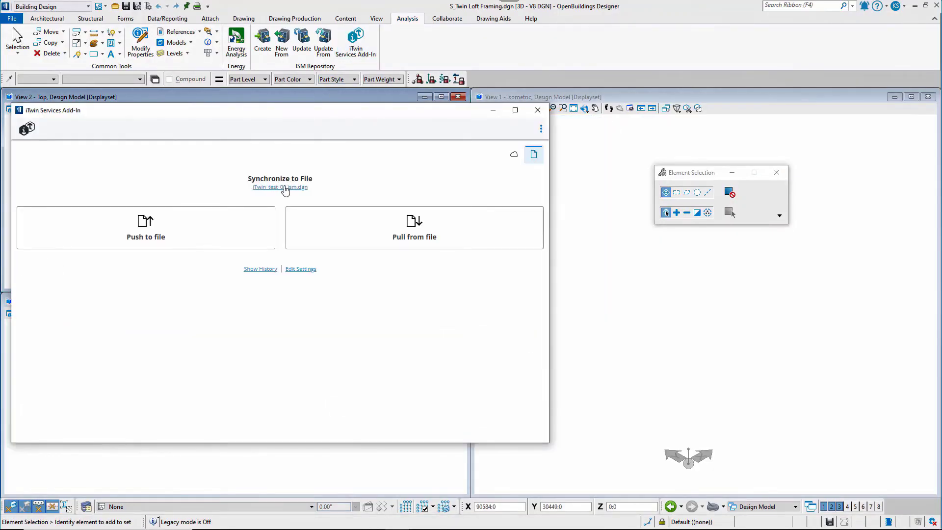
left_click(285, 191)
left_click(91, 211)
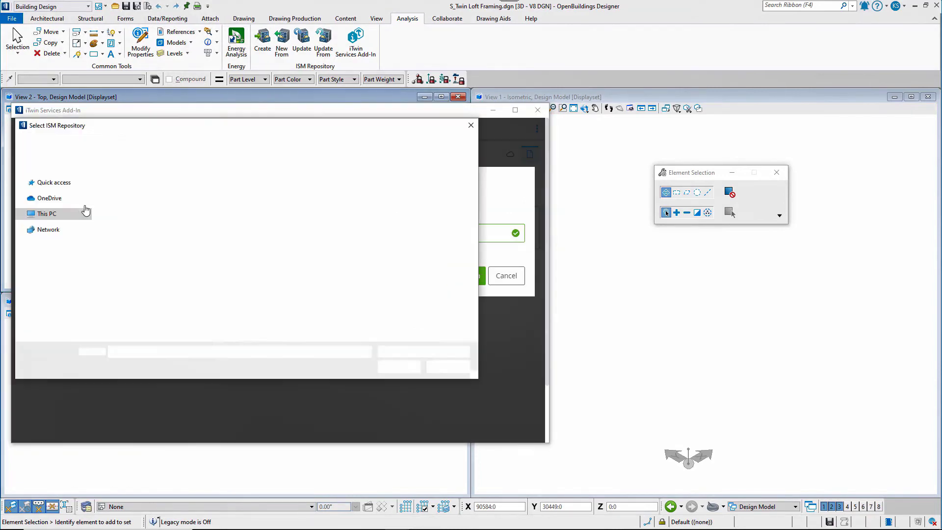
left_click(129, 189)
left_click(393, 366)
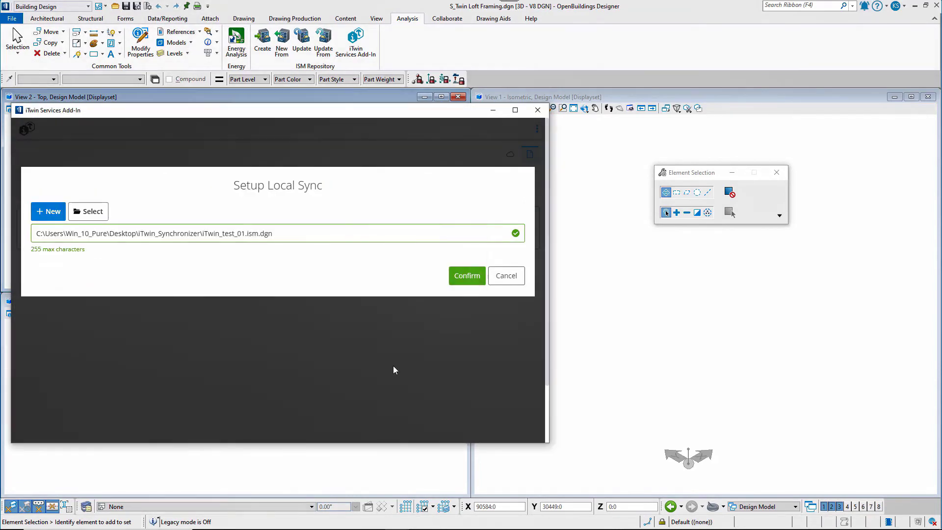
left_click(466, 275)
left_click(407, 238)
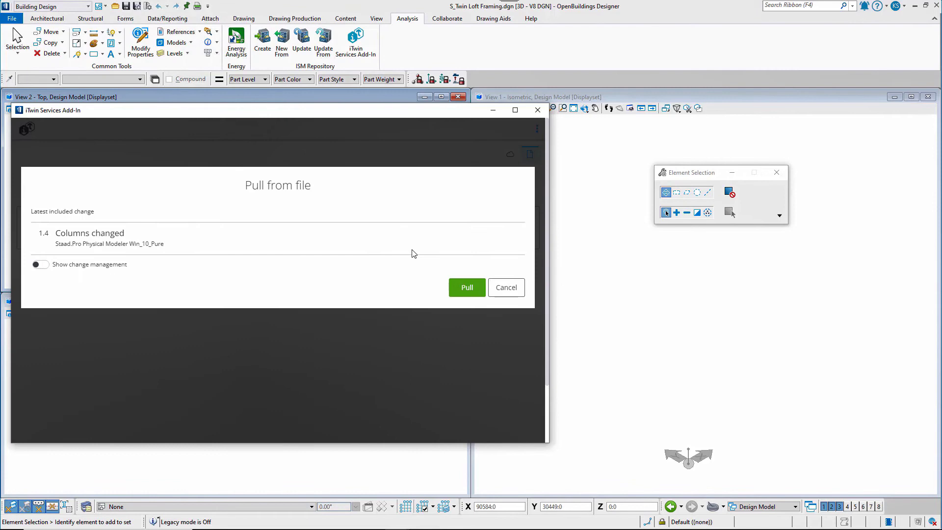
Pull change 1.4 'Columns changed' and import the updated steel beams and columns.
left_click(464, 289)
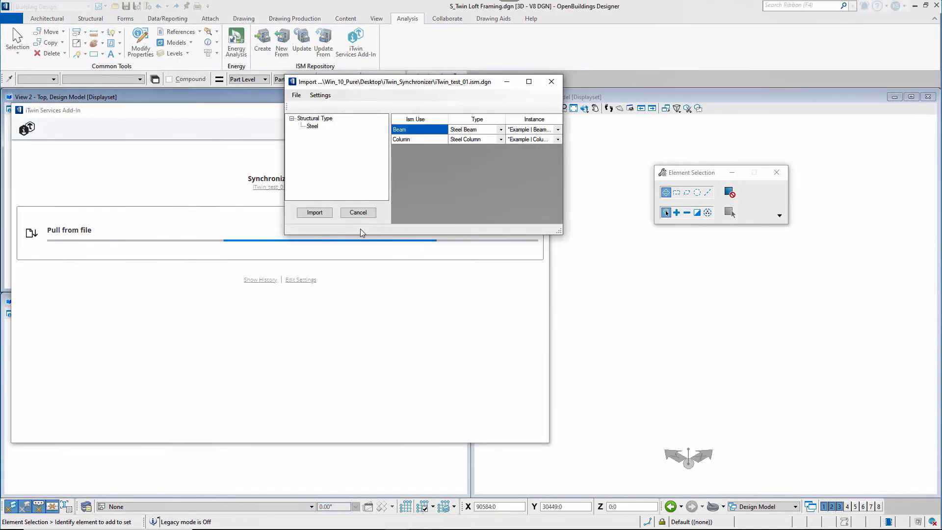
left_click(314, 212)
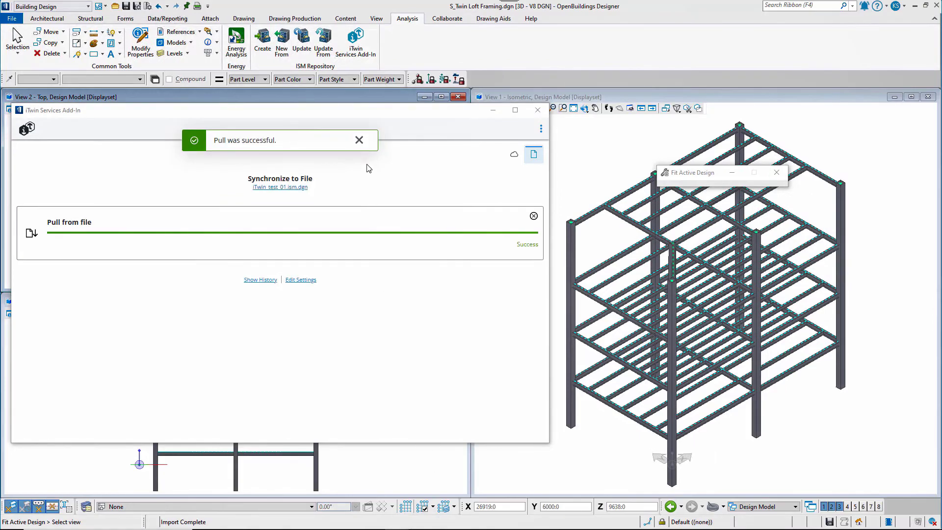
Dismiss the success message, close the sync window, and select a column to verify it reads SHS400X10.
left_click(360, 141)
left_click(537, 110)
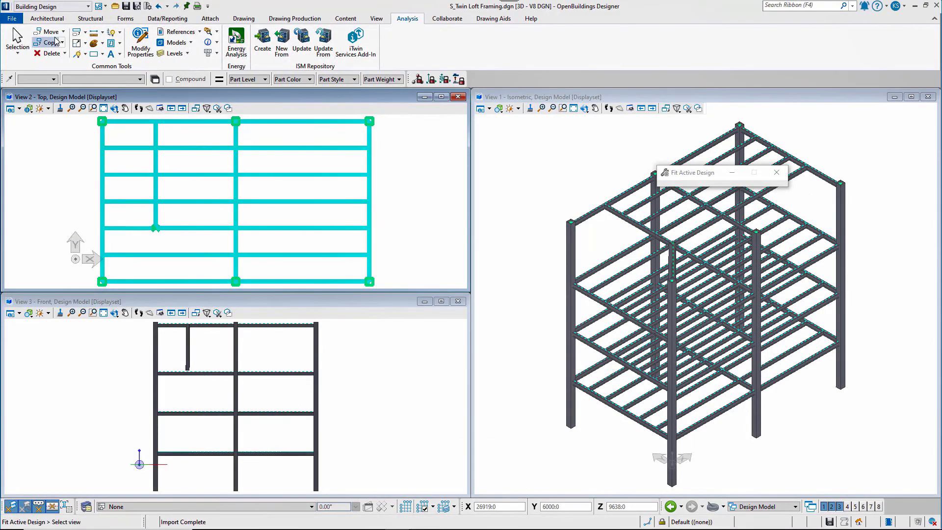
left_click(18, 39)
left_click(572, 408)
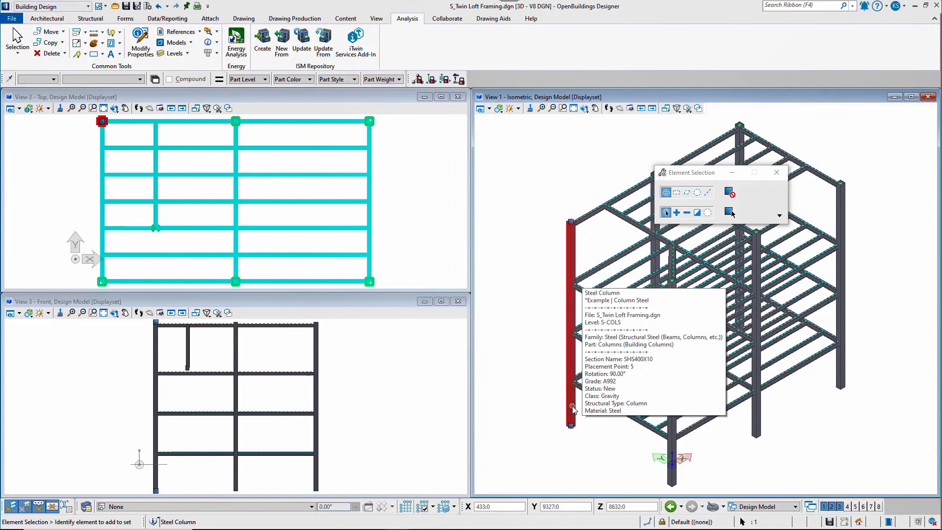